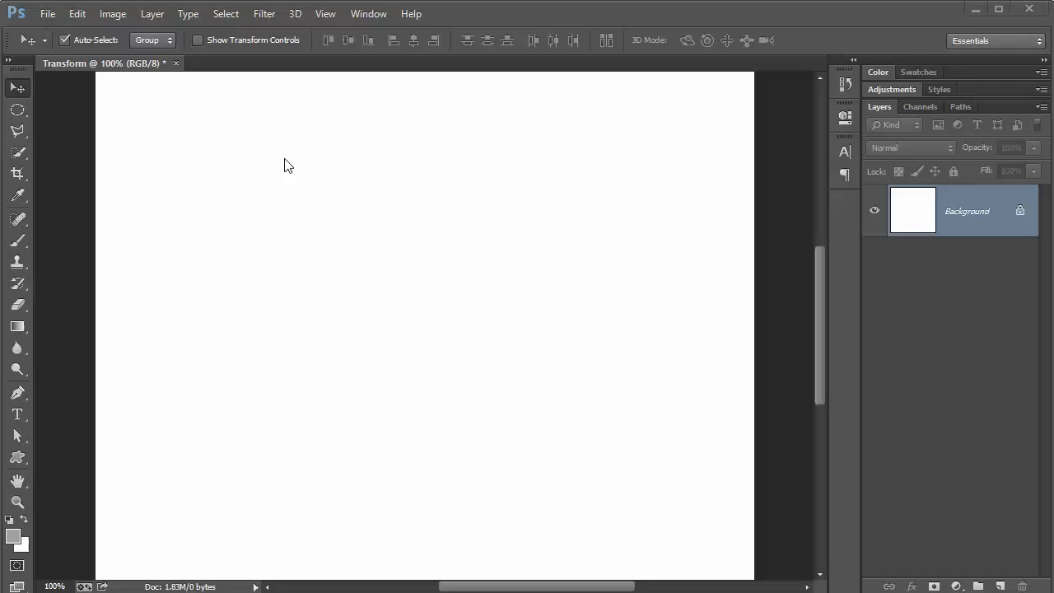
- Select the standard Brush Tool to paint on the blank Transform canvas
key(b)
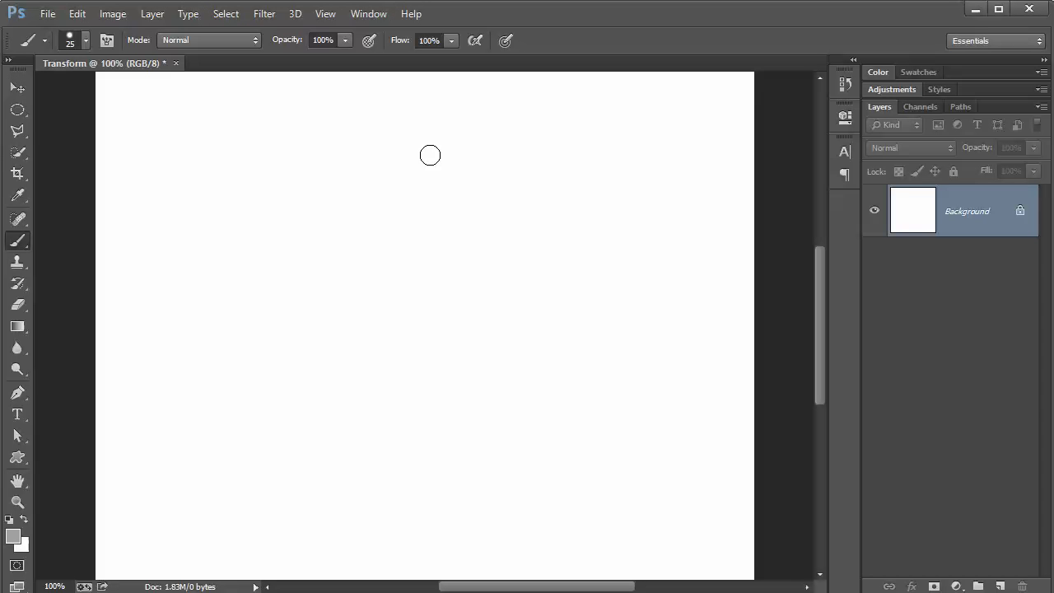
right_click(20, 246)
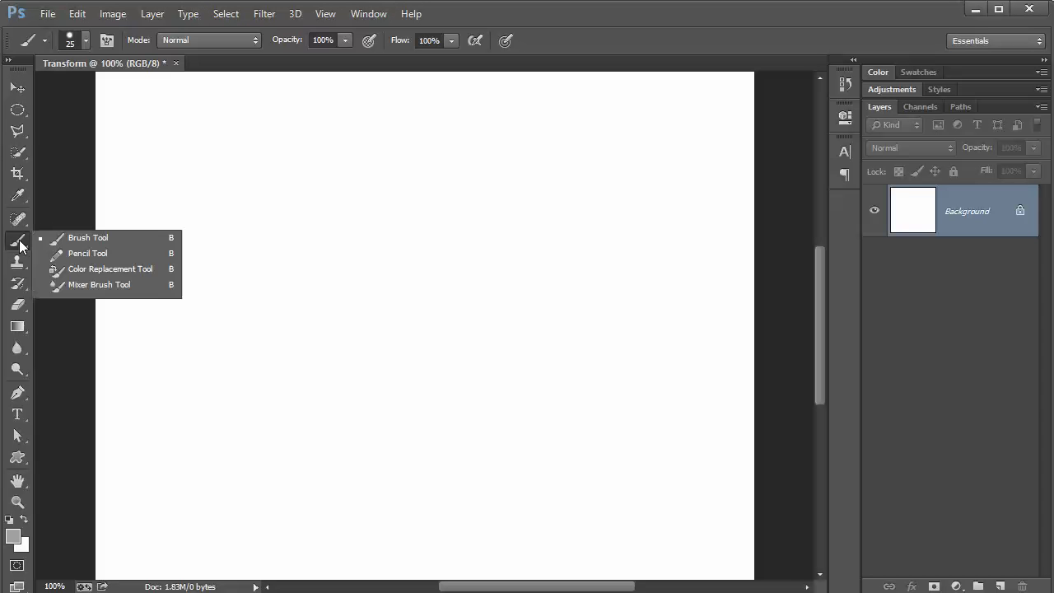
click(89, 240)
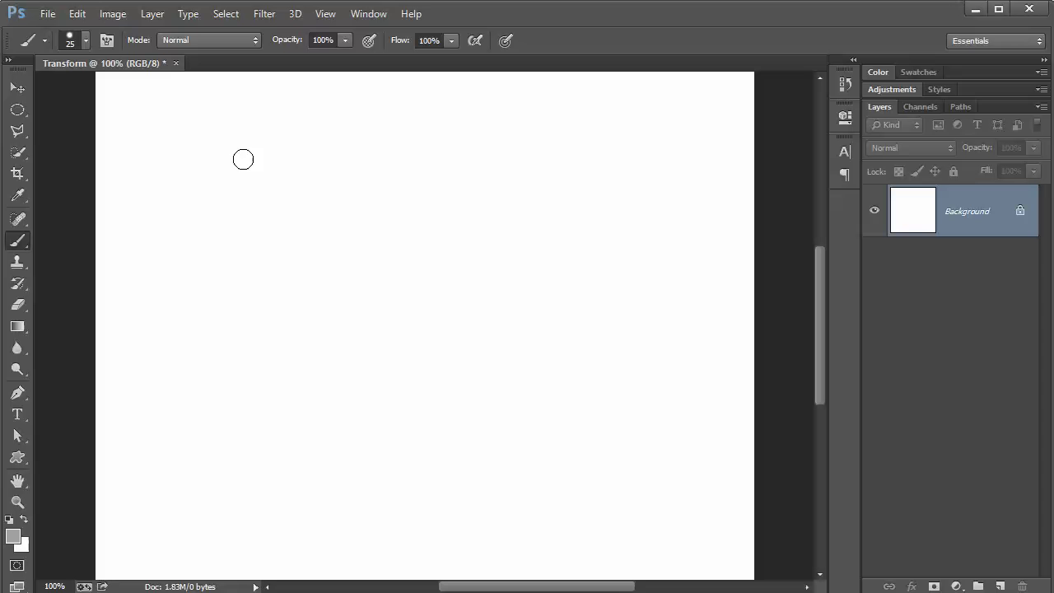
- Paint two grey curved strokes and a black stroke, then cut white gaps through them
mouse_move(231, 159)
mouse_down()
mouse_move(260, 267)
mouse_move(289, 298)
mouse_move(332, 316)
mouse_move(410, 320)
mouse_move(490, 294)
mouse_move(527, 266)
mouse_move(561, 163)
mouse_up()
mouse_move(313, 120)
mouse_down()
mouse_move(359, 171)
mouse_move(412, 181)
mouse_move(568, 119)
mouse_move(610, 170)
mouse_move(625, 265)
mouse_move(437, 406)
mouse_move(214, 379)
mouse_move(153, 152)
mouse_move(206, 109)
mouse_move(306, 117)
mouse_up()
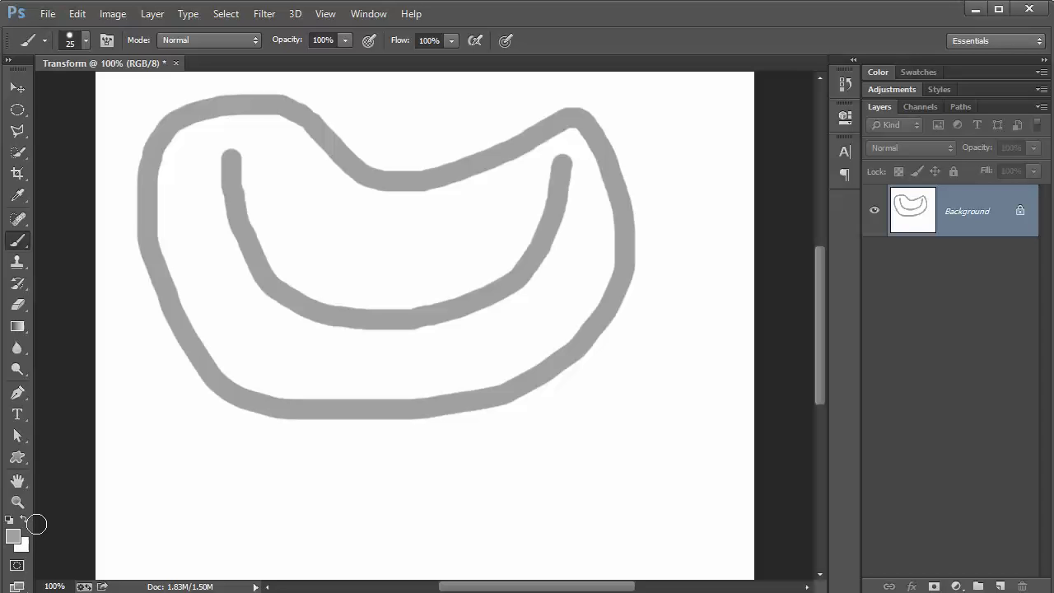
key(d)
mouse_move(166, 458)
mouse_down()
mouse_move(219, 480)
mouse_move(322, 489)
mouse_up()
key(x)
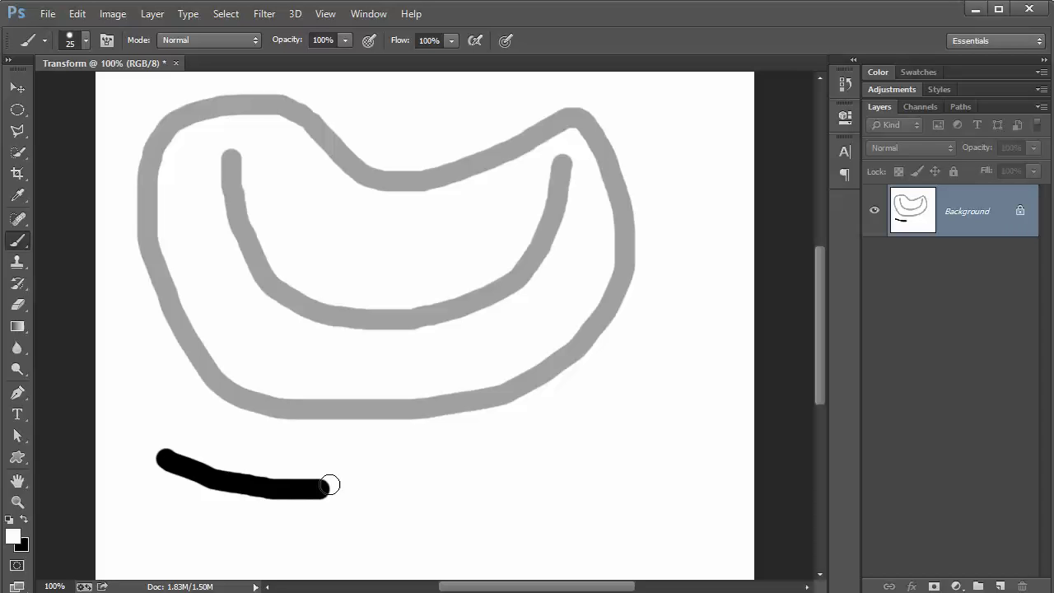
mouse_move(229, 501)
mouse_down()
mouse_move(367, 223)
mouse_move(387, 147)
mouse_move(435, 168)
mouse_move(480, 448)
mouse_up()
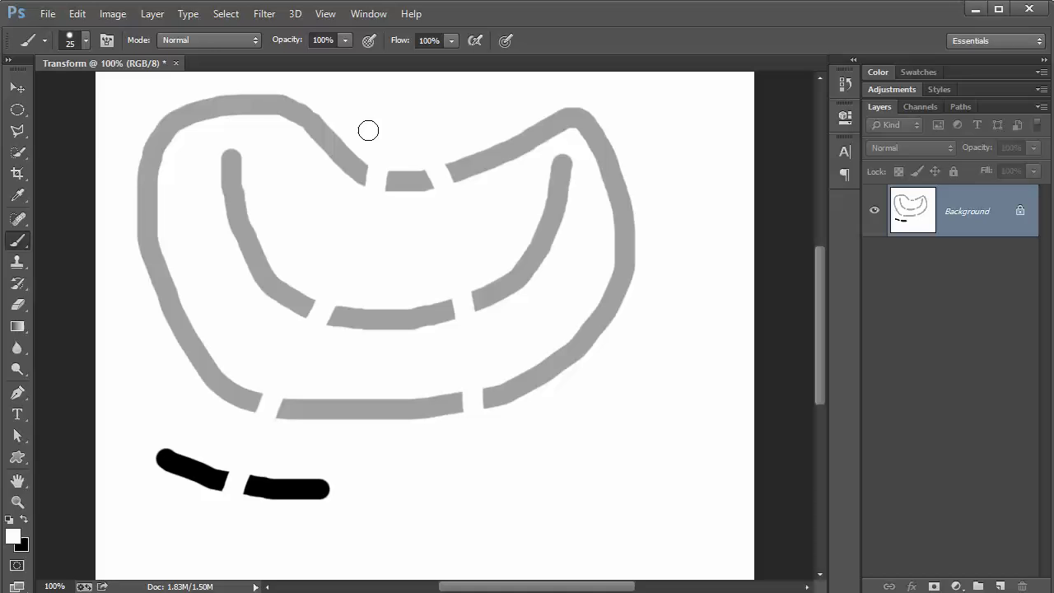
- Enlarge the brush to 142 px and paint a thick black ring over the grey strokes
click(88, 41)
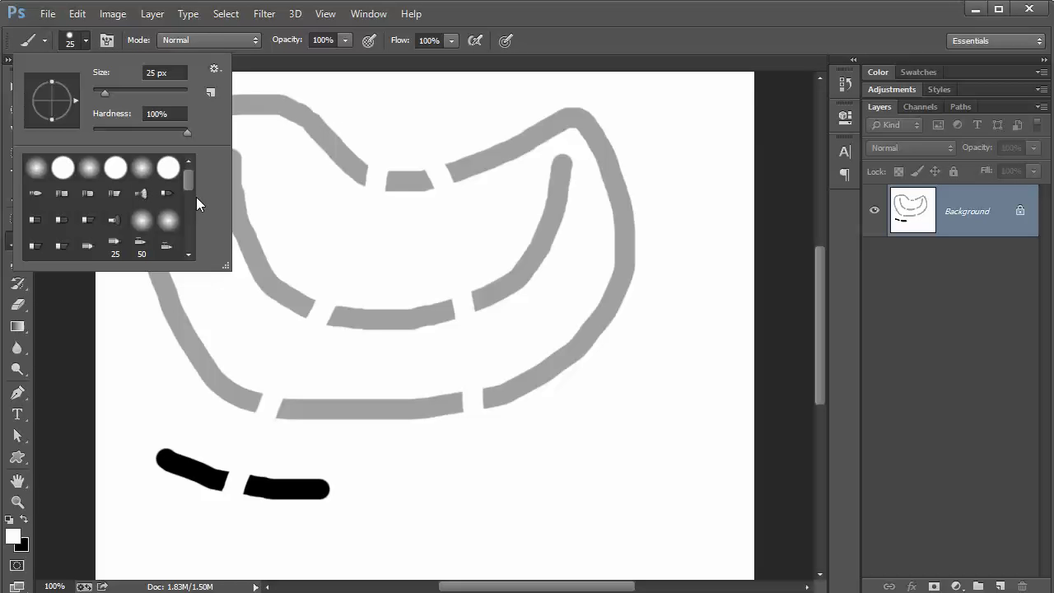
mouse_move(190, 175)
mouse_down()
mouse_move(190, 204)
mouse_move(188, 172)
mouse_up()
drag(102, 92, 113, 94)
drag(147, 95, 152, 95)
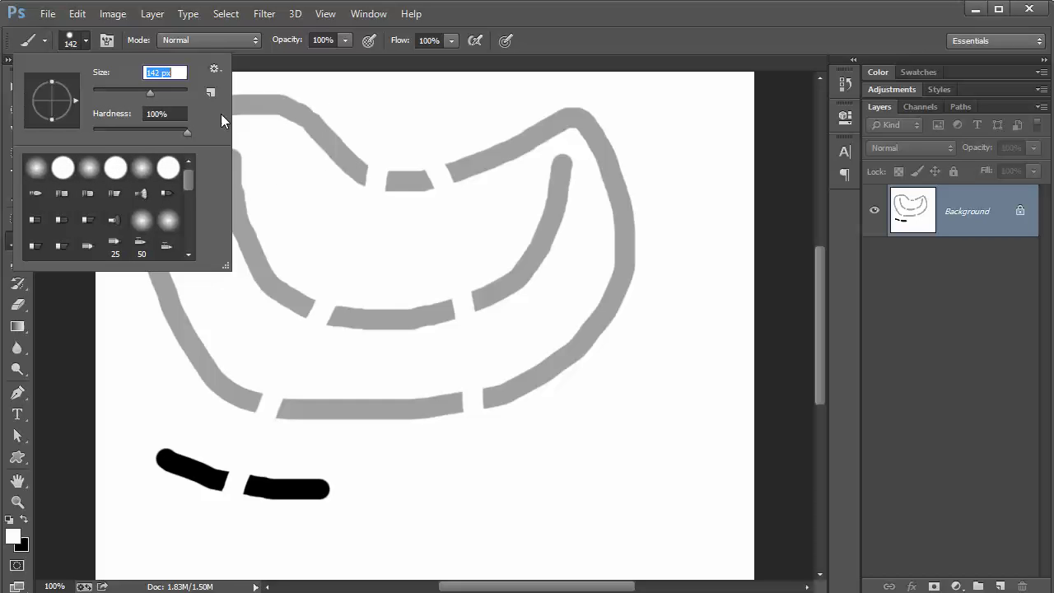
click(365, 206)
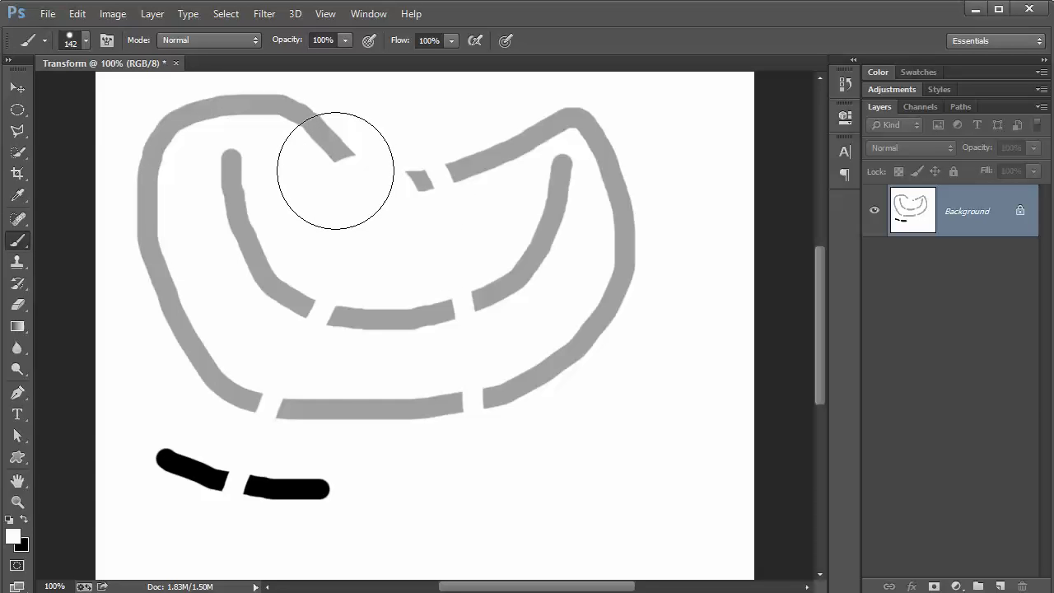
click(24, 519)
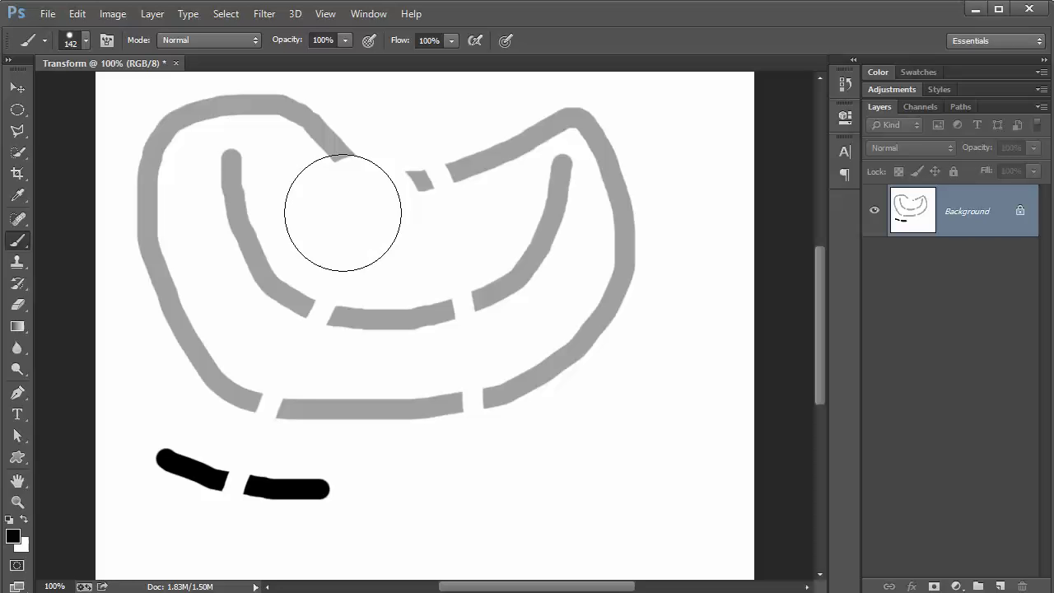
mouse_move(362, 179)
mouse_down()
mouse_move(277, 336)
mouse_move(269, 394)
mouse_move(280, 427)
mouse_move(330, 467)
mouse_move(394, 484)
mouse_move(520, 461)
mouse_move(572, 414)
mouse_move(599, 364)
mouse_move(611, 315)
mouse_move(599, 214)
mouse_move(578, 178)
mouse_move(495, 143)
mouse_move(393, 144)
mouse_move(352, 191)
mouse_up()
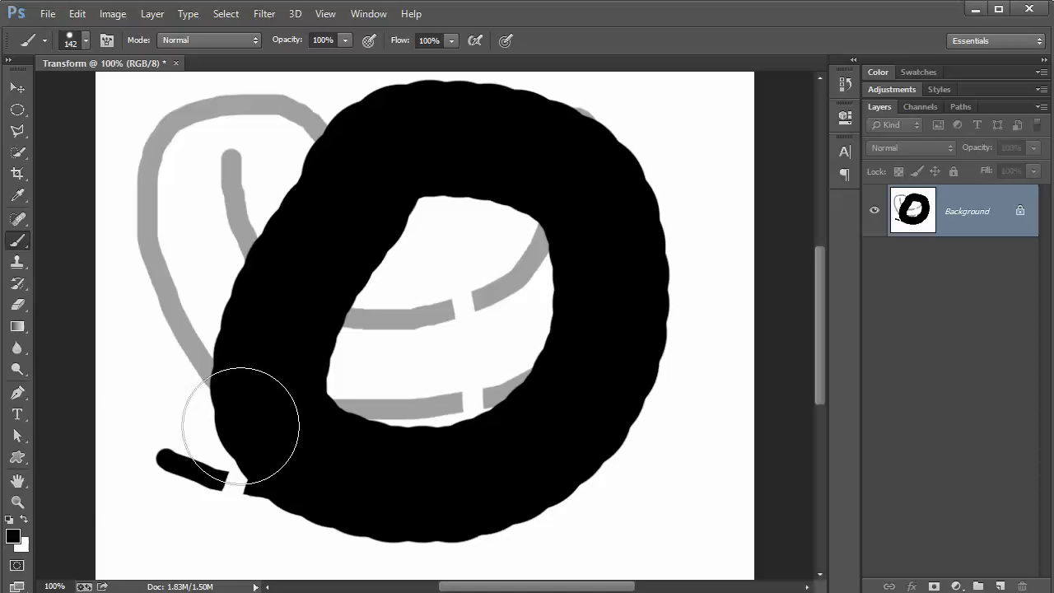
- Switch to white and set the brush to 45 px with 0% hardness
key(x)
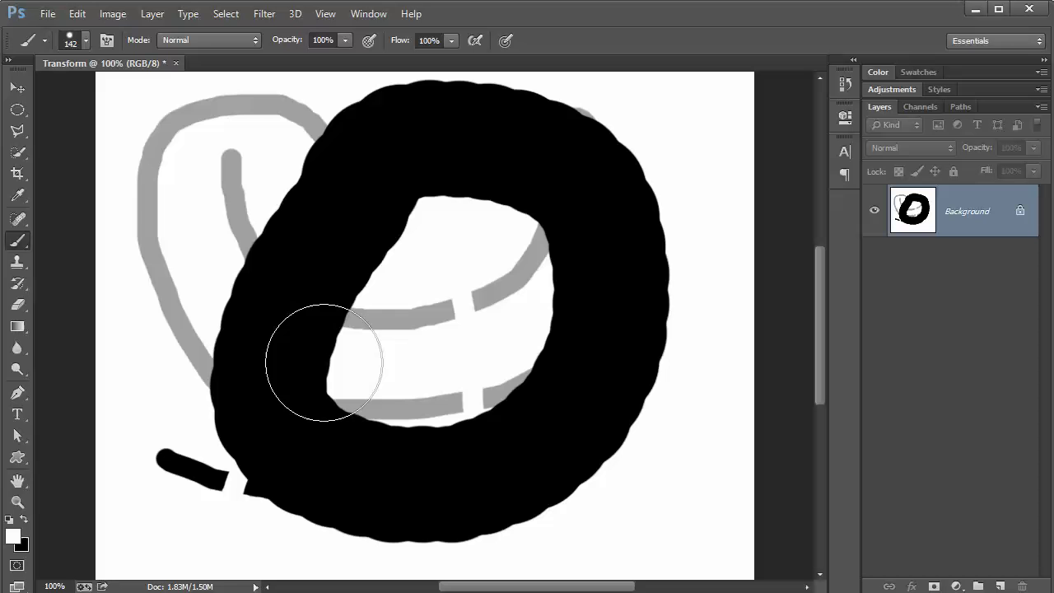
click(87, 41)
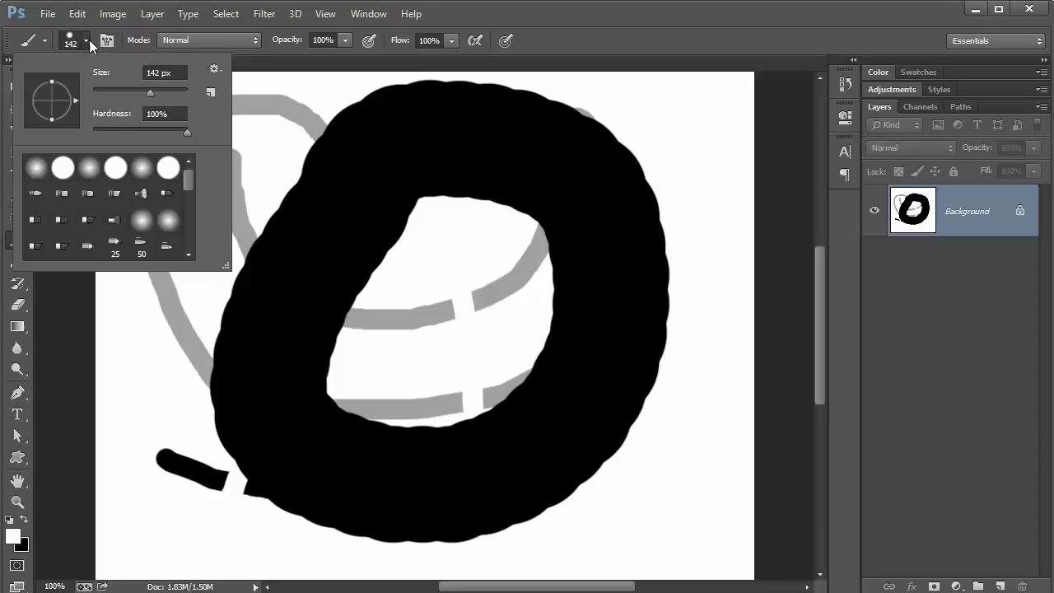
drag(149, 93, 113, 90)
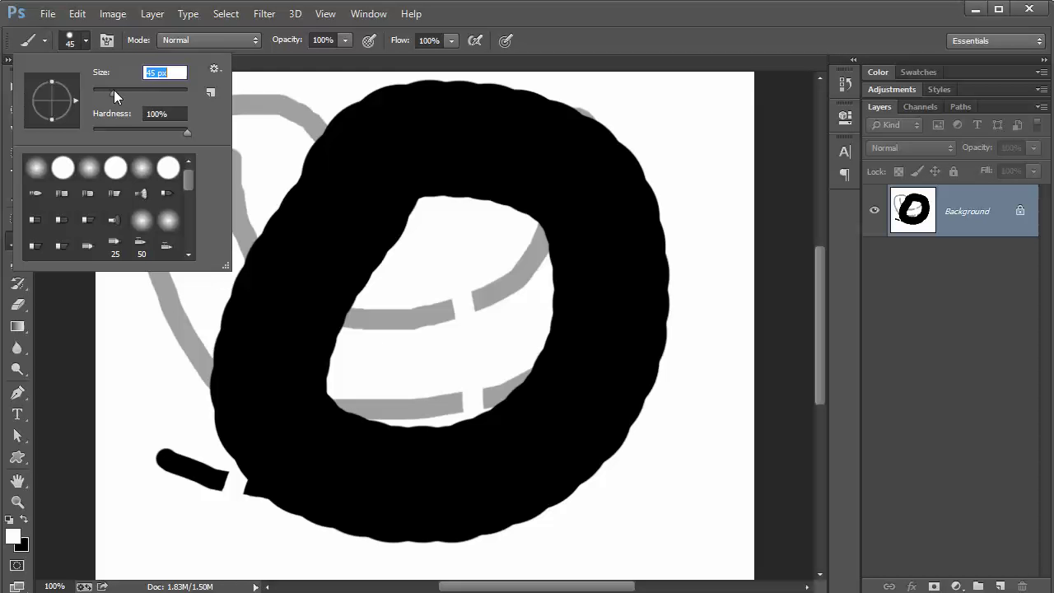
drag(186, 130, 170, 131)
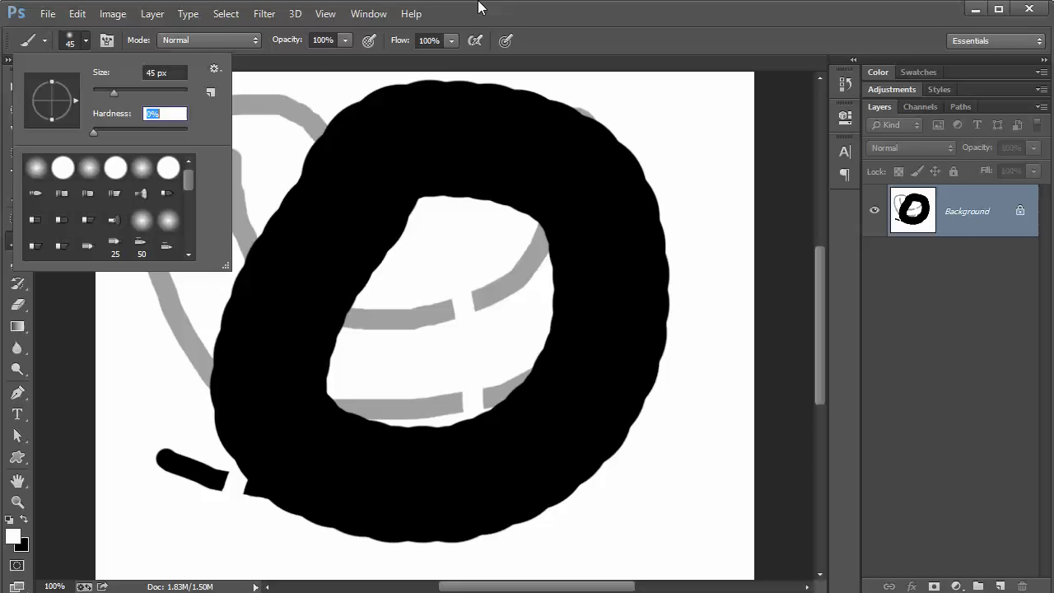
click(605, 35)
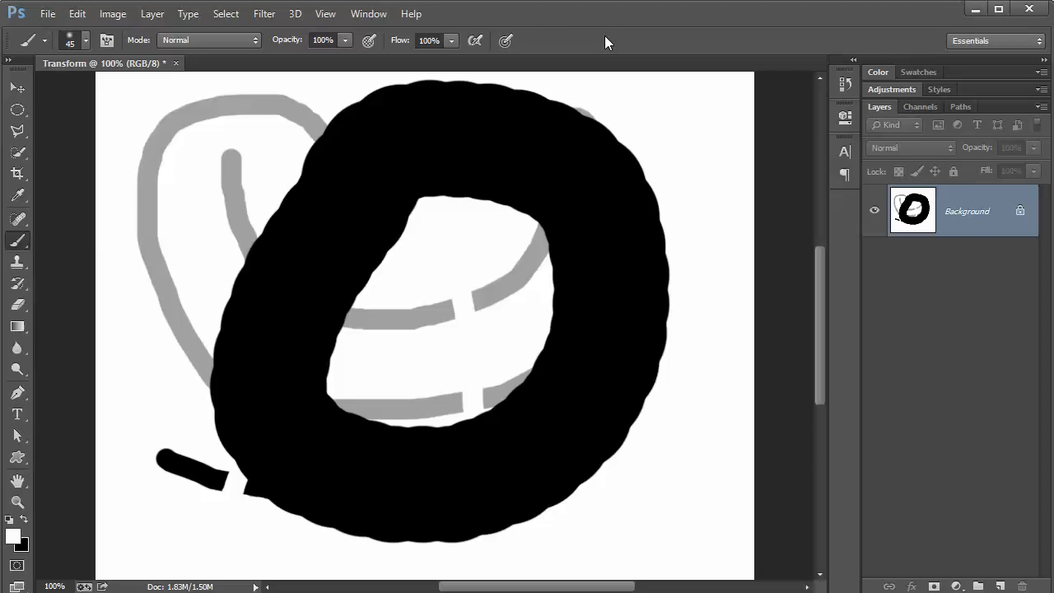
- Paint a soft white diagonal across the black ring and feather its right edge
mouse_move(266, 202)
mouse_down()
mouse_move(353, 284)
mouse_move(497, 359)
mouse_move(534, 355)
mouse_move(552, 310)
mouse_move(547, 250)
mouse_move(505, 217)
mouse_move(416, 212)
mouse_move(340, 333)
mouse_move(339, 387)
mouse_move(356, 409)
mouse_move(404, 418)
mouse_move(501, 397)
mouse_move(523, 374)
mouse_move(539, 320)
mouse_up()
mouse_move(633, 137)
mouse_down()
mouse_move(664, 186)
mouse_move(682, 283)
mouse_move(660, 414)
mouse_move(658, 395)
mouse_move(618, 446)
mouse_move(518, 526)
mouse_move(485, 543)
mouse_move(414, 548)
mouse_move(287, 525)
mouse_move(226, 472)
mouse_move(208, 372)
mouse_up()
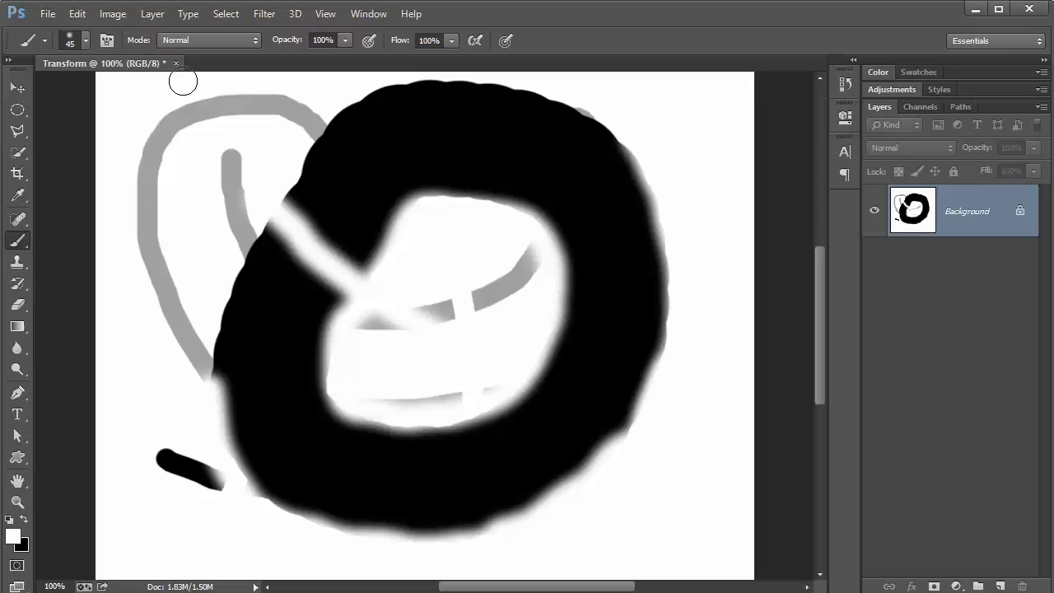
- Set the foreground colour to red bf1e1e and paint a soft looping stroke over the ring
click(16, 536)
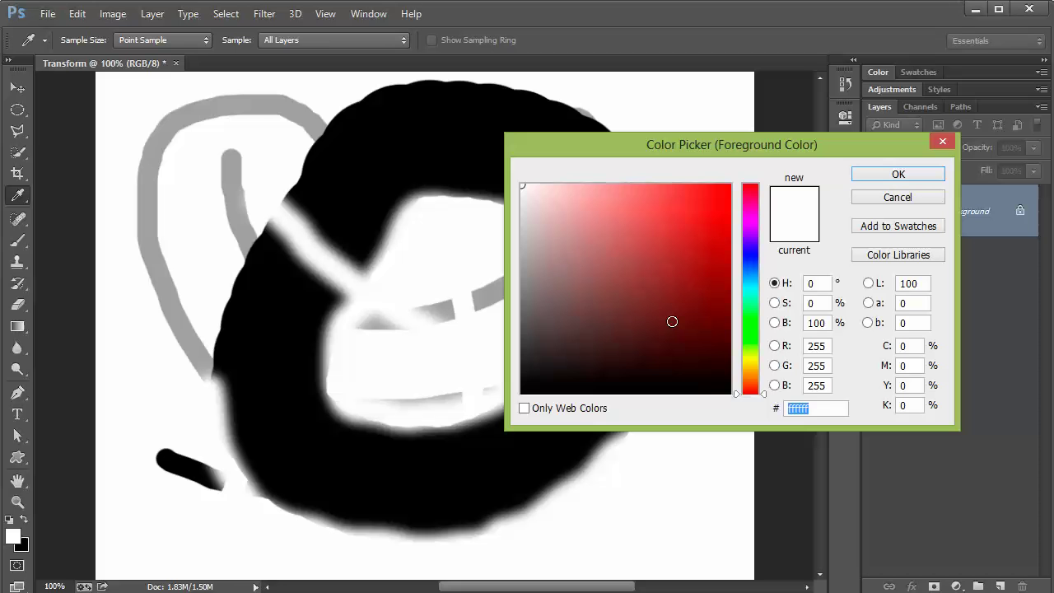
click(697, 236)
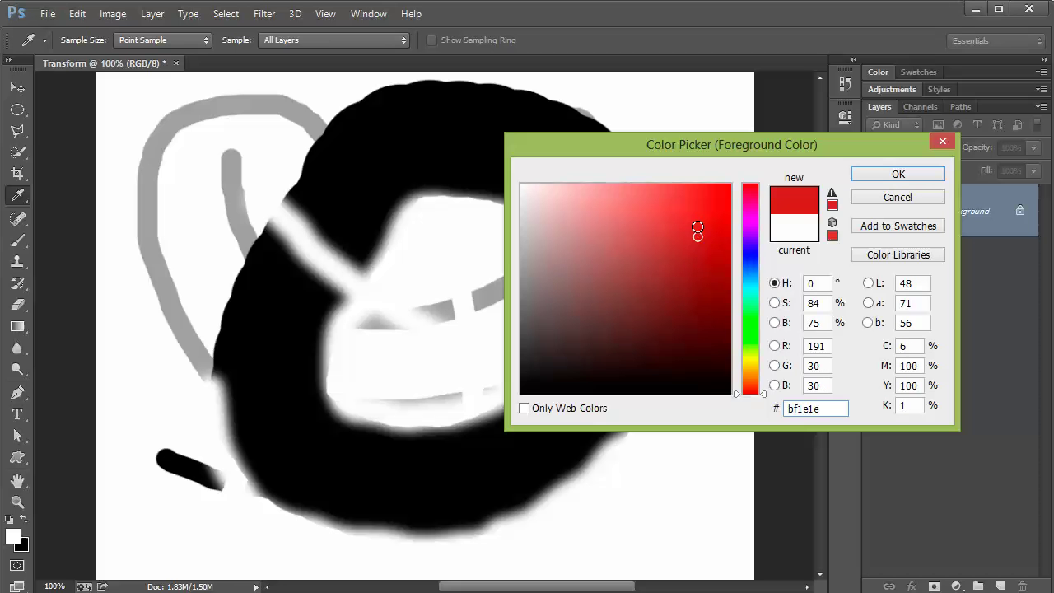
click(878, 176)
mouse_move(471, 246)
mouse_down()
mouse_move(474, 285)
mouse_move(524, 353)
mouse_move(633, 421)
mouse_move(693, 337)
mouse_move(695, 244)
mouse_move(646, 168)
mouse_move(484, 164)
mouse_move(307, 198)
mouse_move(259, 223)
mouse_move(240, 257)
mouse_up()
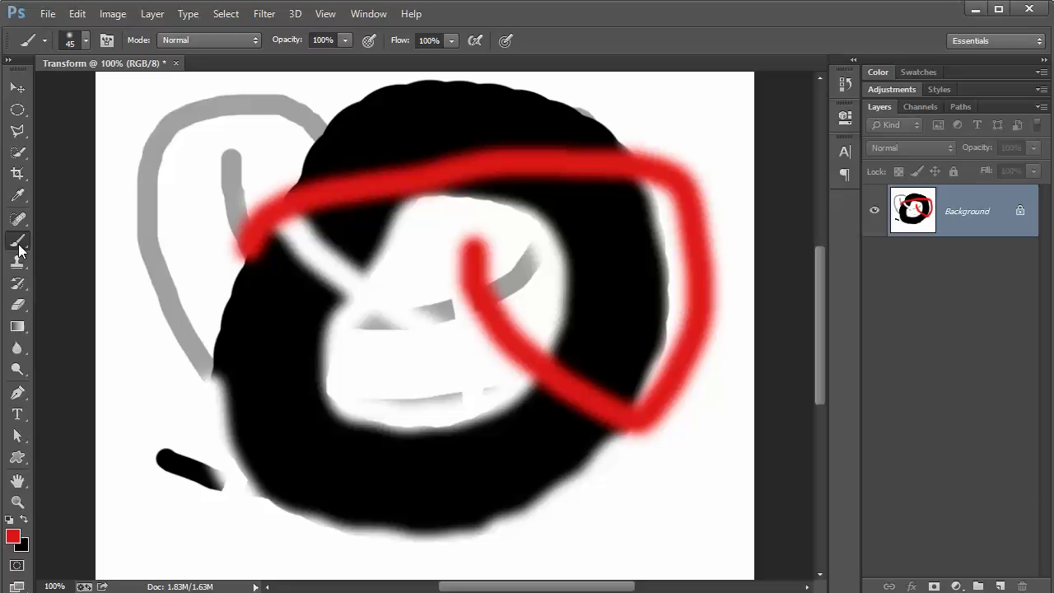
- Set the brush to 279 px at 46% hardness and flood most of the canvas with red
click(86, 41)
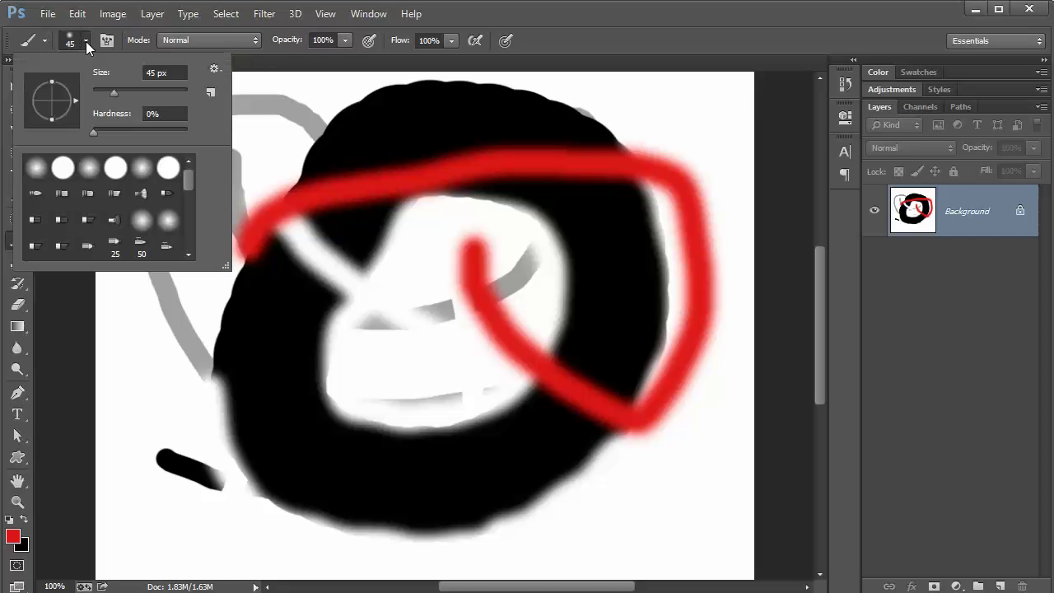
click(576, 38)
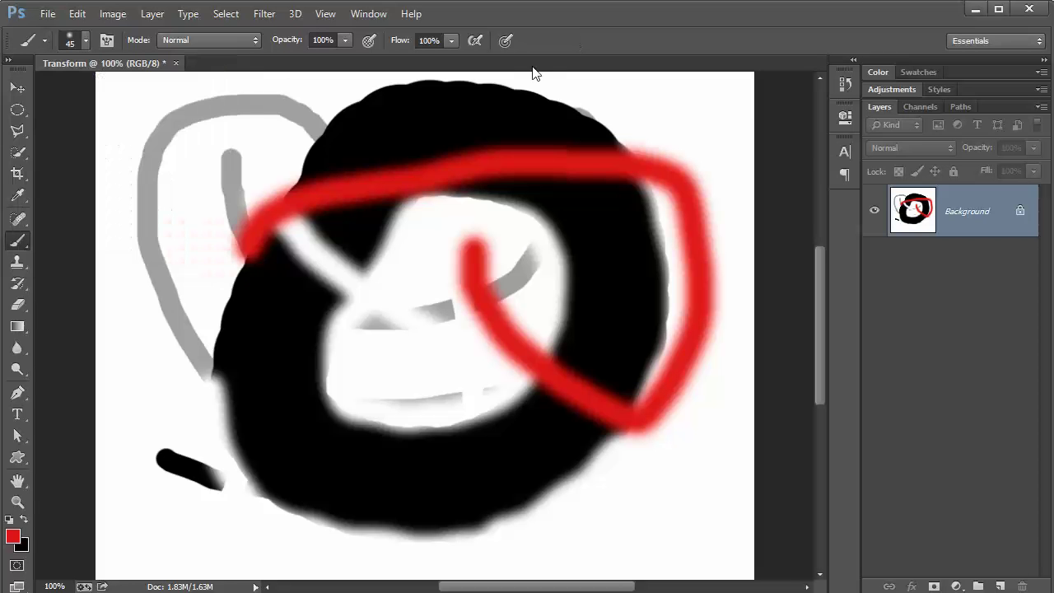
right_click(403, 232)
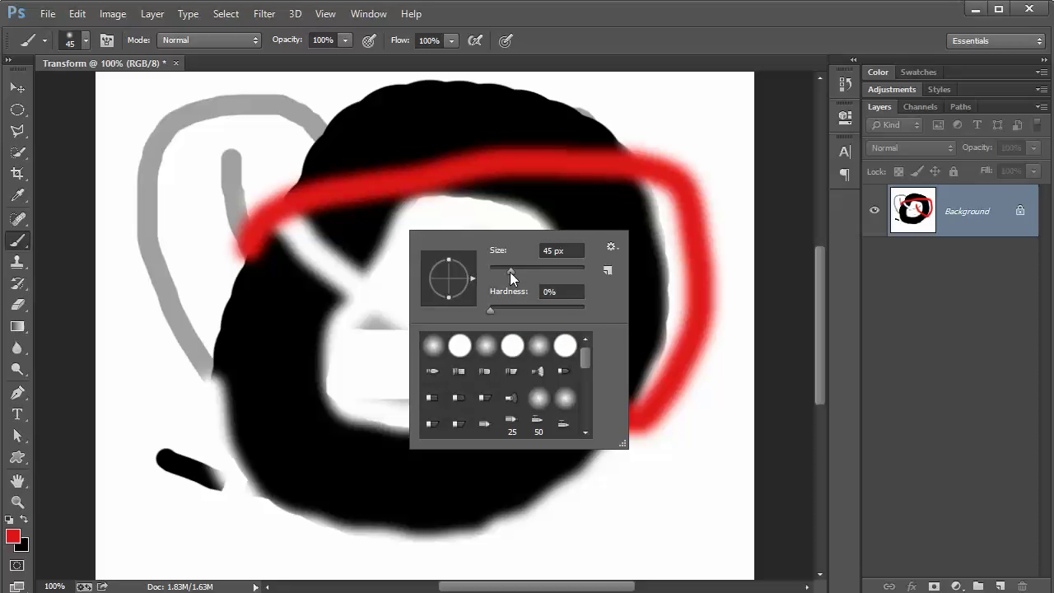
drag(510, 271, 529, 269)
drag(492, 312, 528, 311)
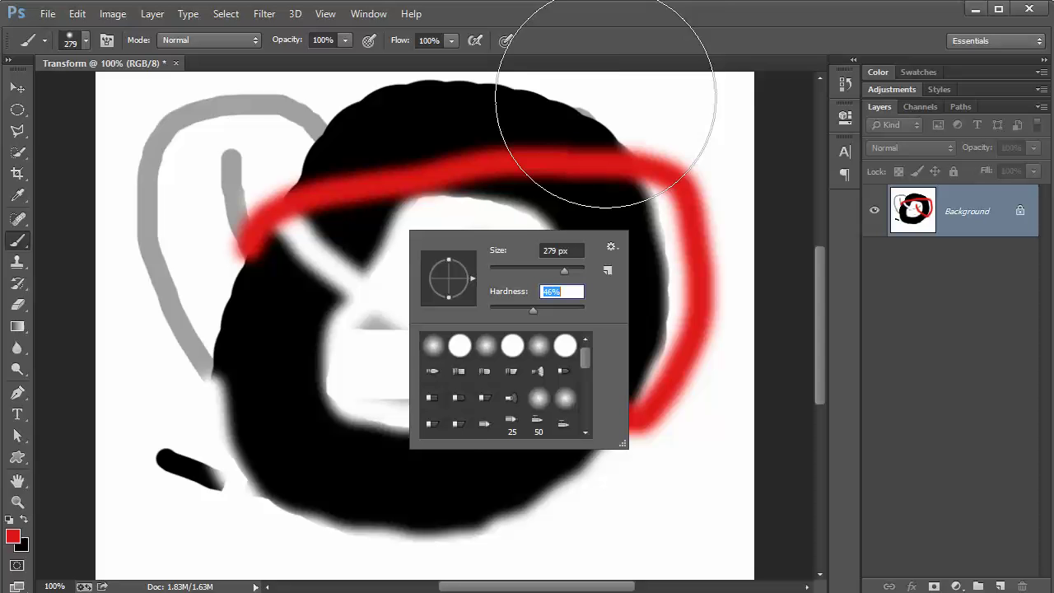
click(623, 43)
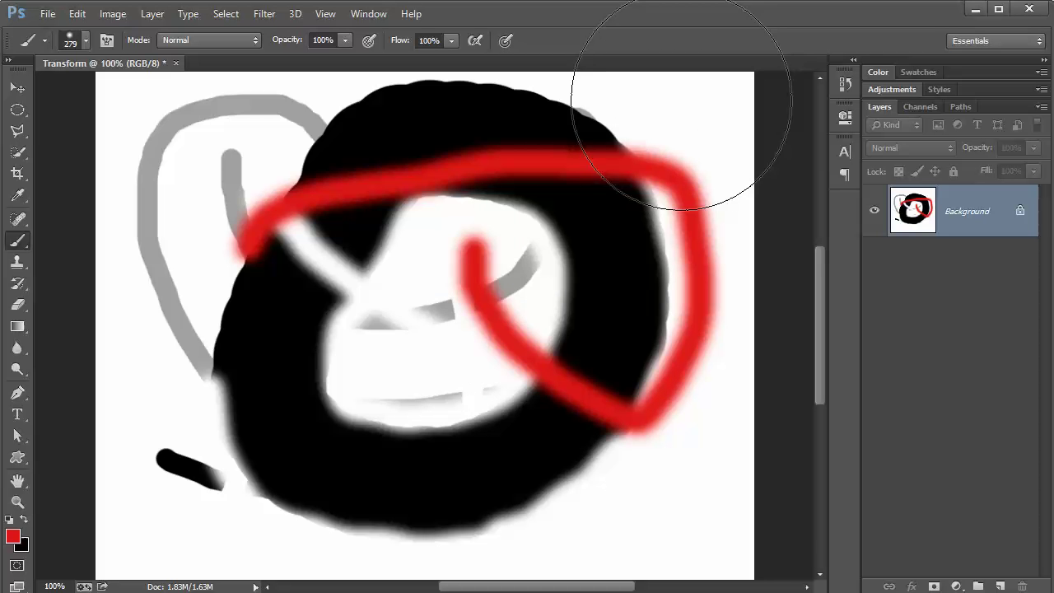
mouse_move(416, 264)
mouse_down()
mouse_move(400, 301)
mouse_move(402, 364)
mouse_move(454, 427)
mouse_move(566, 453)
mouse_move(579, 310)
mouse_move(447, 274)
mouse_move(320, 357)
mouse_move(394, 295)
mouse_move(272, 256)
mouse_move(333, 311)
mouse_move(339, 338)
mouse_move(415, 245)
mouse_move(599, 121)
mouse_move(677, 131)
mouse_move(688, 318)
mouse_move(680, 484)
mouse_move(697, 100)
mouse_move(690, 588)
mouse_up()
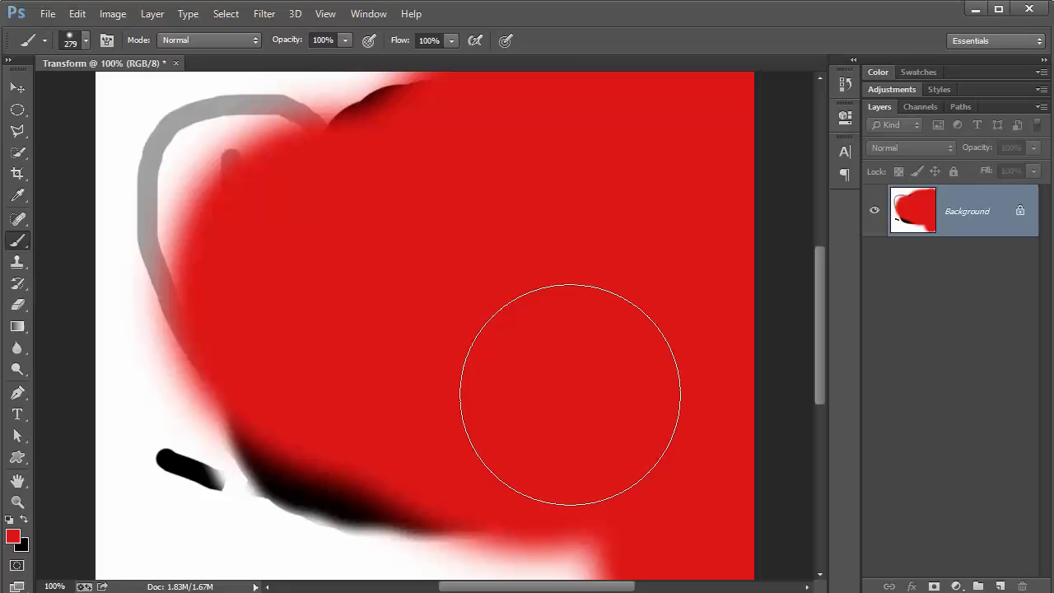
key(x)
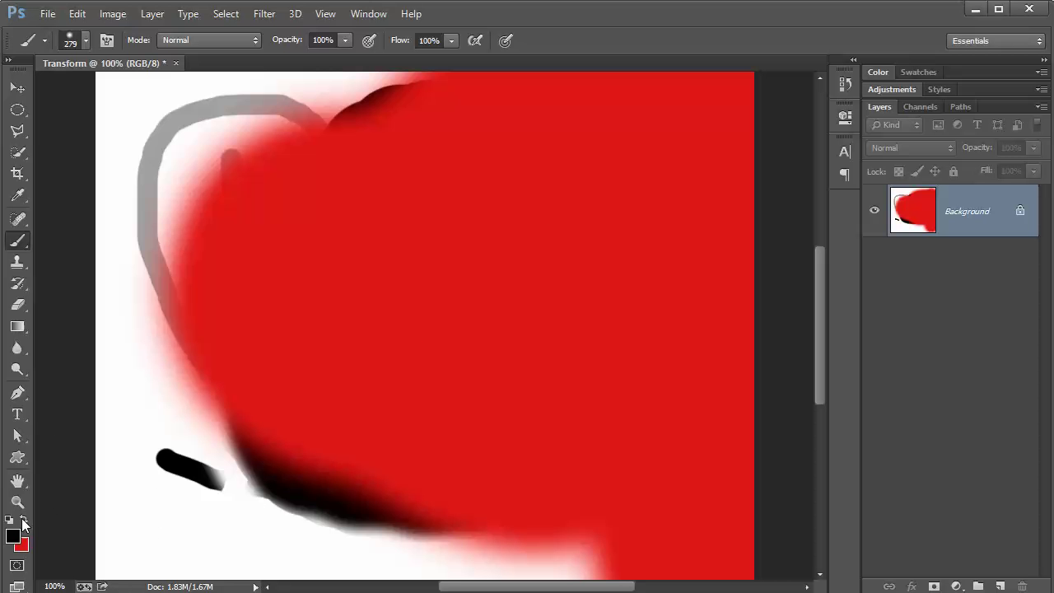
- Paint a large soft black oval over the centre of the red area with the 279 px brush
mouse_move(564, 247)
mouse_down()
mouse_move(463, 292)
mouse_move(452, 270)
mouse_move(600, 254)
mouse_move(530, 236)
mouse_move(442, 296)
mouse_move(486, 268)
mouse_up()
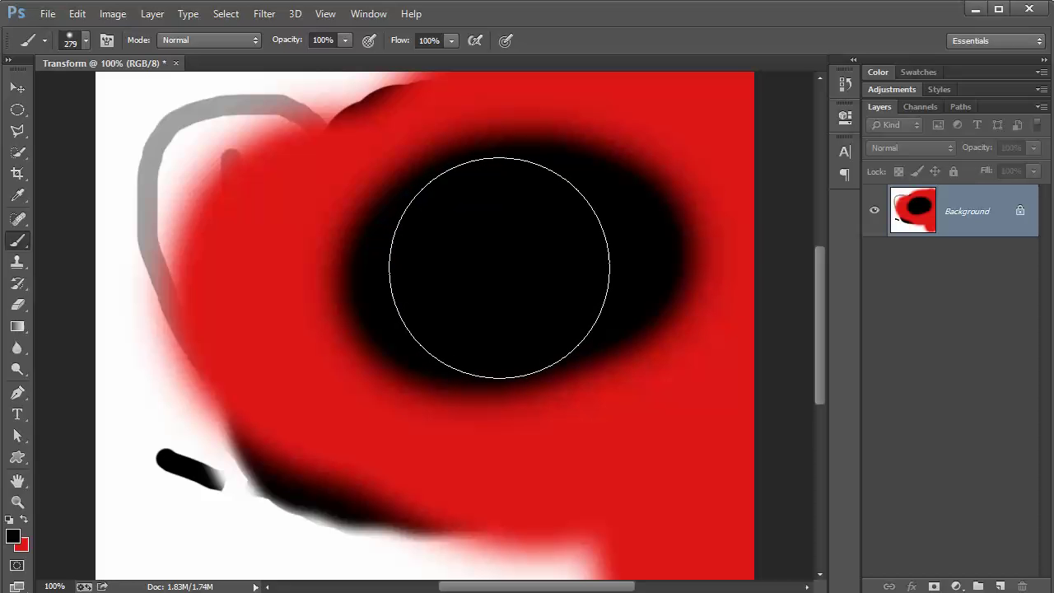
click(86, 41)
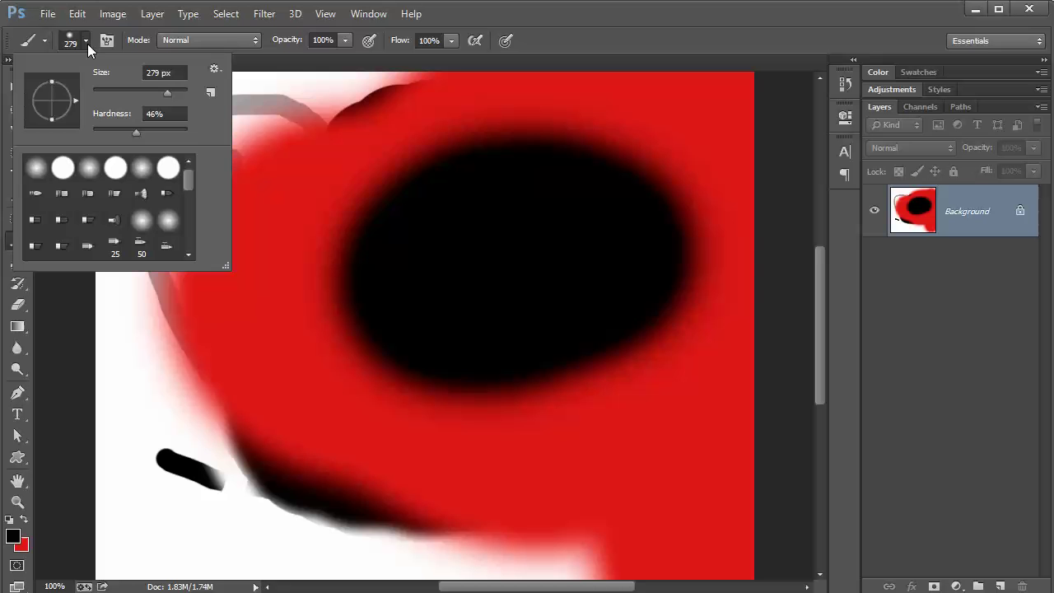
click(595, 35)
right_click(523, 224)
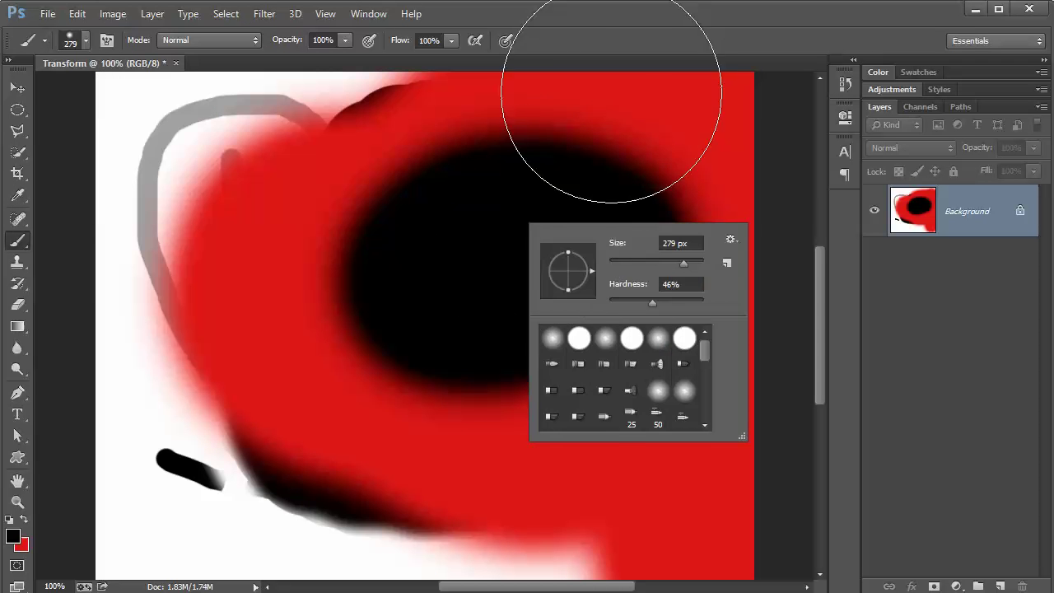
click(663, 10)
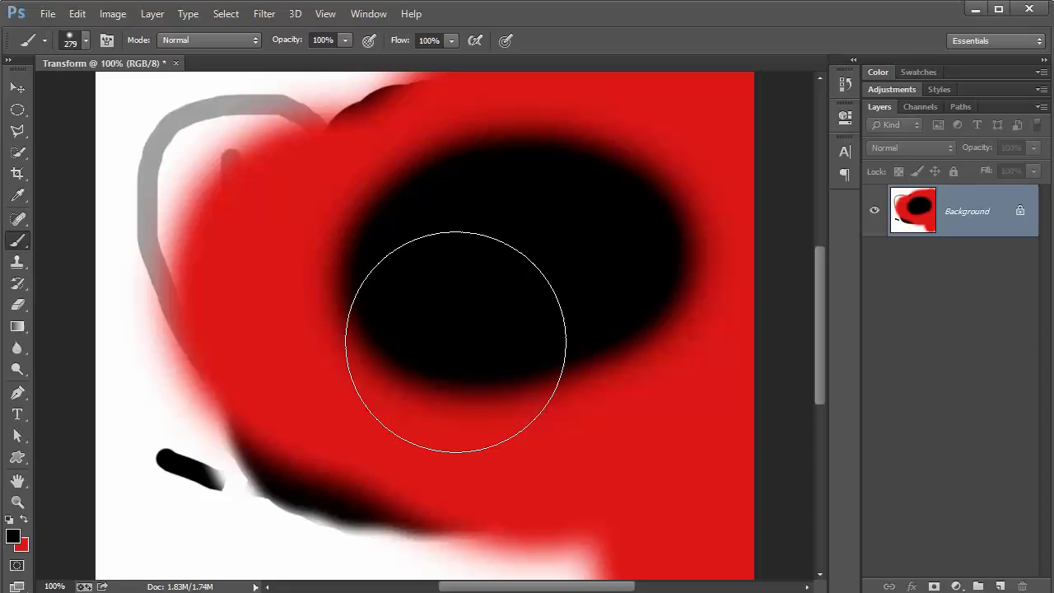
- Shrink the brush to 90 px and paint a black hook stroke leftward from the oval
key(bracketleft)
key(bracketleft)
key(bracketleft)
key(bracketleft)
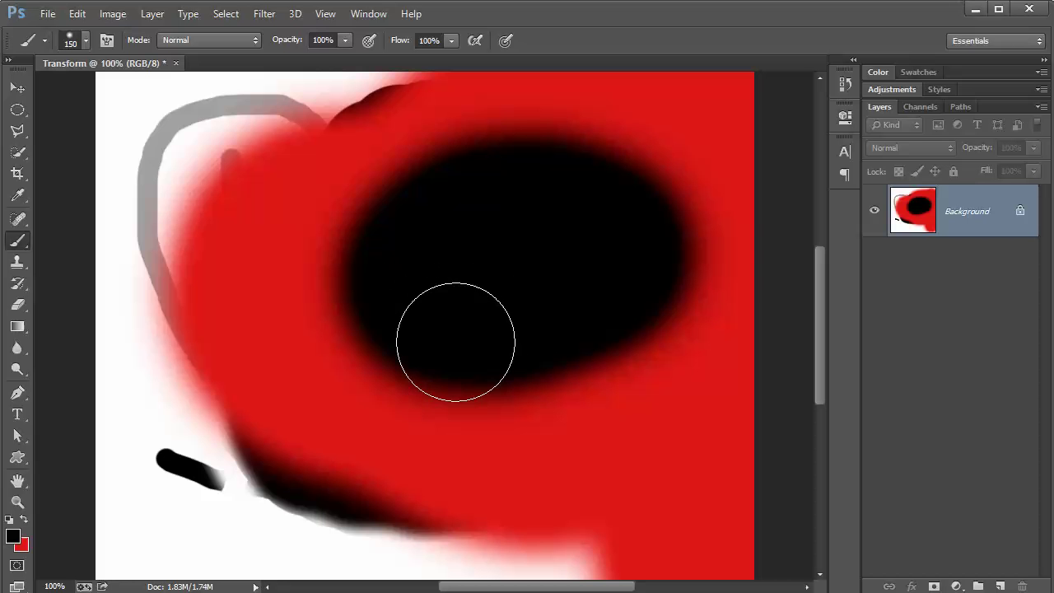
key(bracketleft)
key(bracketleft)
key(bracketleft)
key(bracketleft)
key(bracketleft)
key(bracketleft)
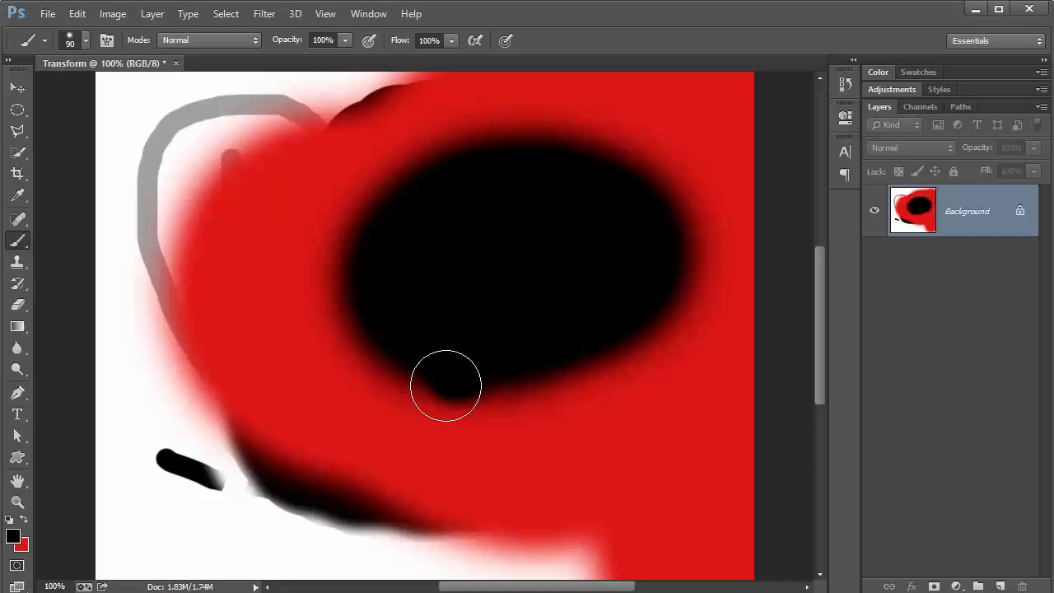
mouse_move(445, 384)
mouse_down()
mouse_move(396, 431)
mouse_move(256, 447)
mouse_move(238, 317)
mouse_move(285, 247)
mouse_up()
- Enlarge the brush to 500 px, dab black over the red centre, then shrink to 80 px
key(bracketright)
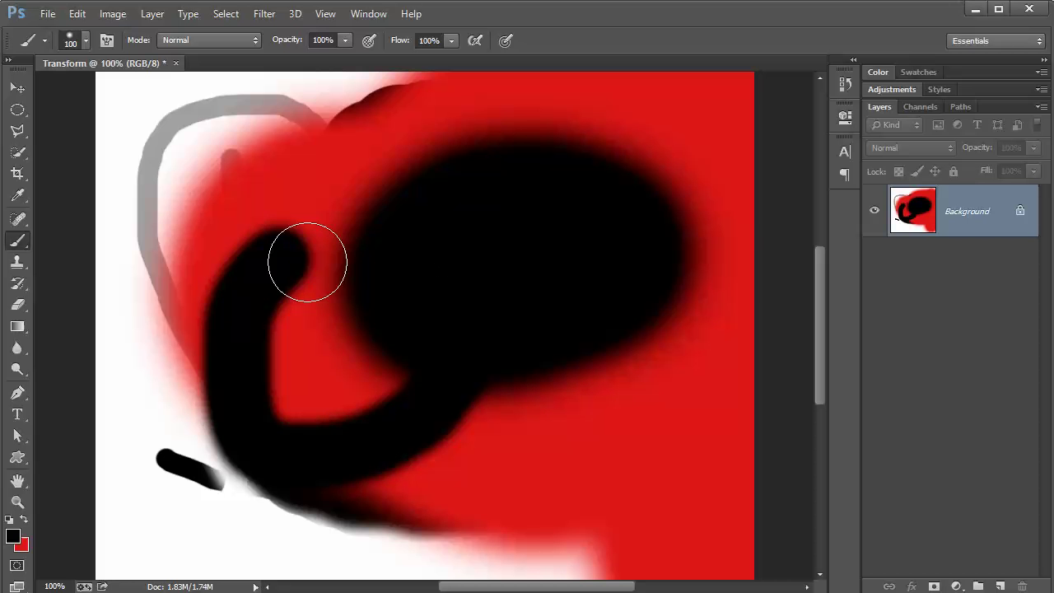
key(bracketright)
key(bracketright)
key(bracketright)
key(bracketright)
key(bracketright)
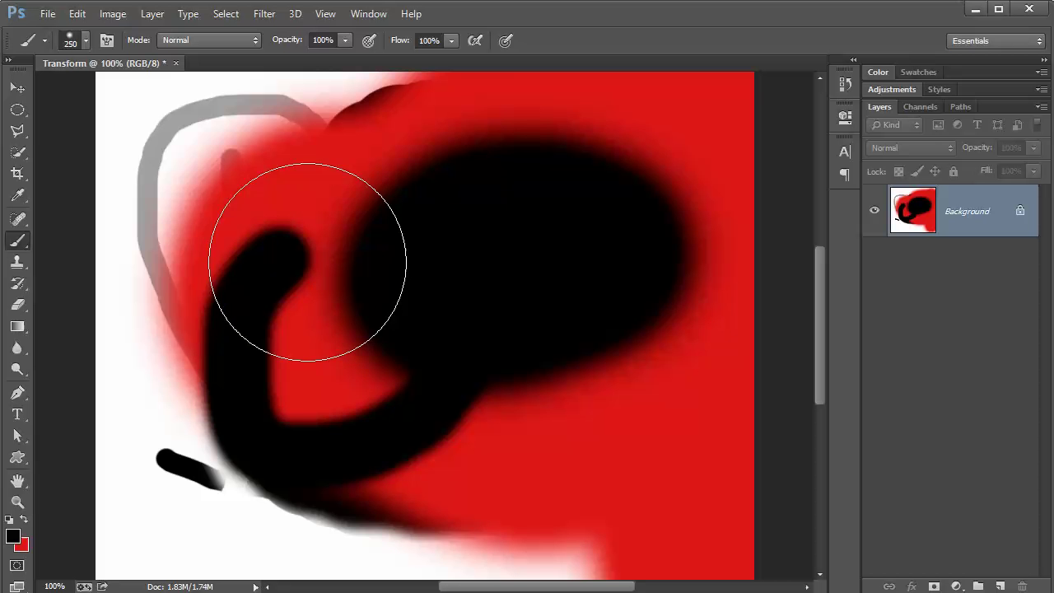
key(bracketright)
key(bracketright)
key(bracketright)
click(500, 282)
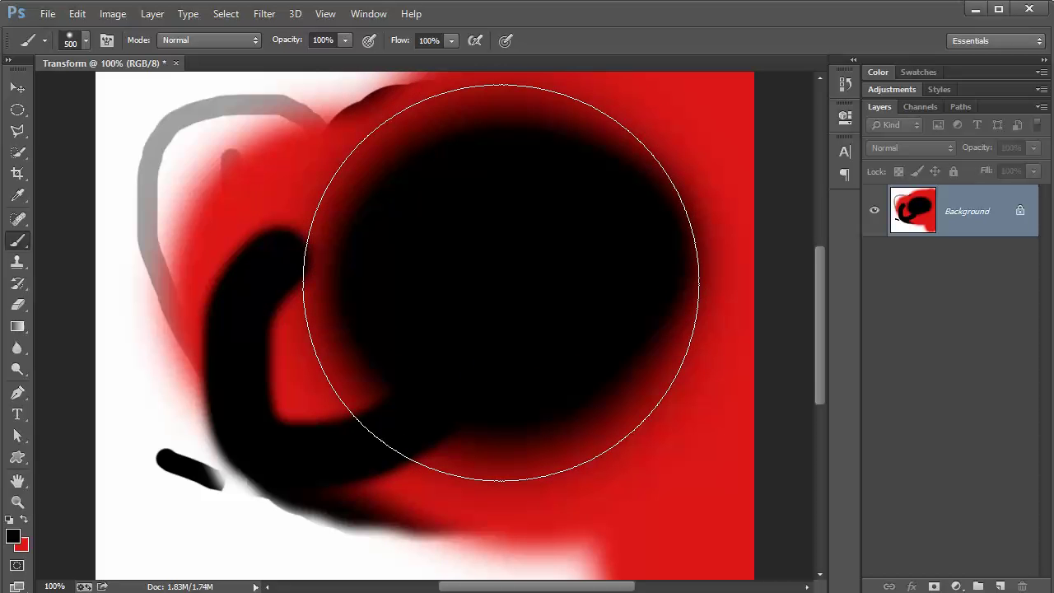
mouse_move(501, 282)
mouse_down()
mouse_move(470, 323)
mouse_move(389, 306)
mouse_up()
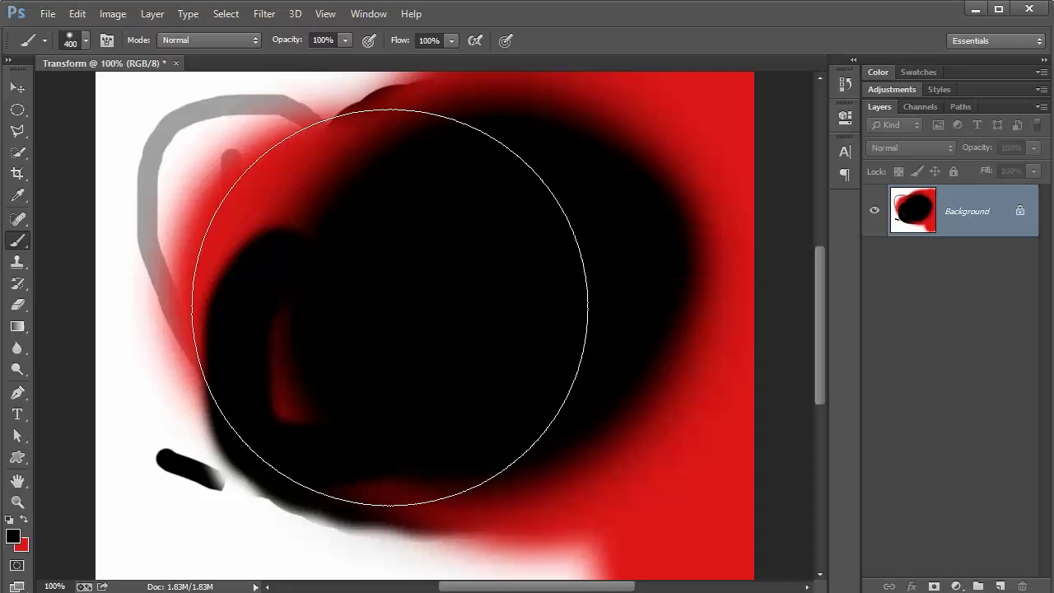
key(bracketleft)
key(bracketleft)
key(bracketleft)
key(bracketleft)
key(bracketleft)
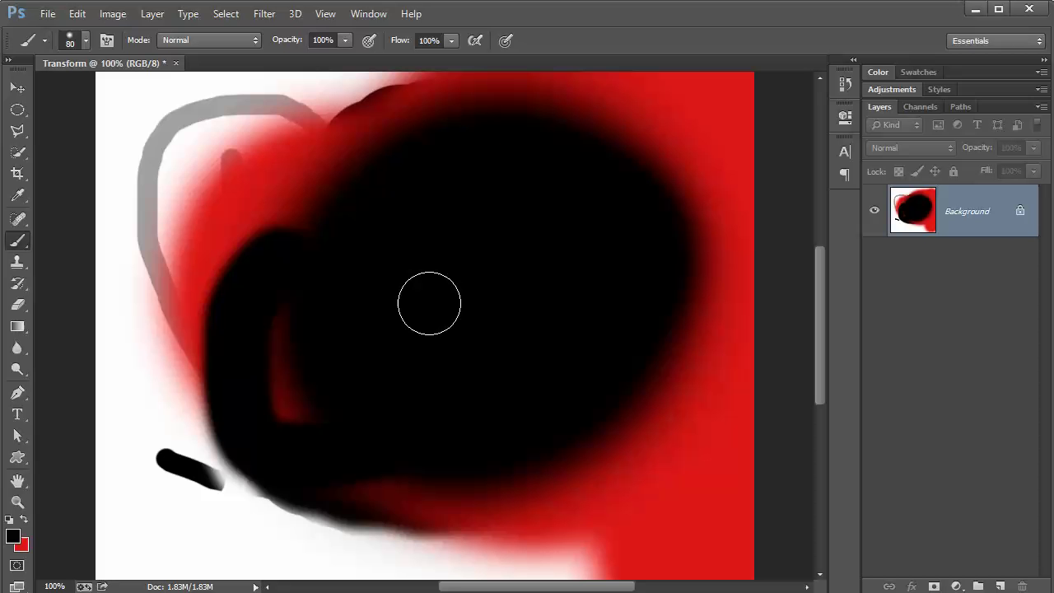
- Paint a red hook inside the black mass and cover most of it with black
key(x)
mouse_move(473, 242)
mouse_down()
mouse_move(436, 365)
mouse_move(544, 350)
mouse_up()
key(x)
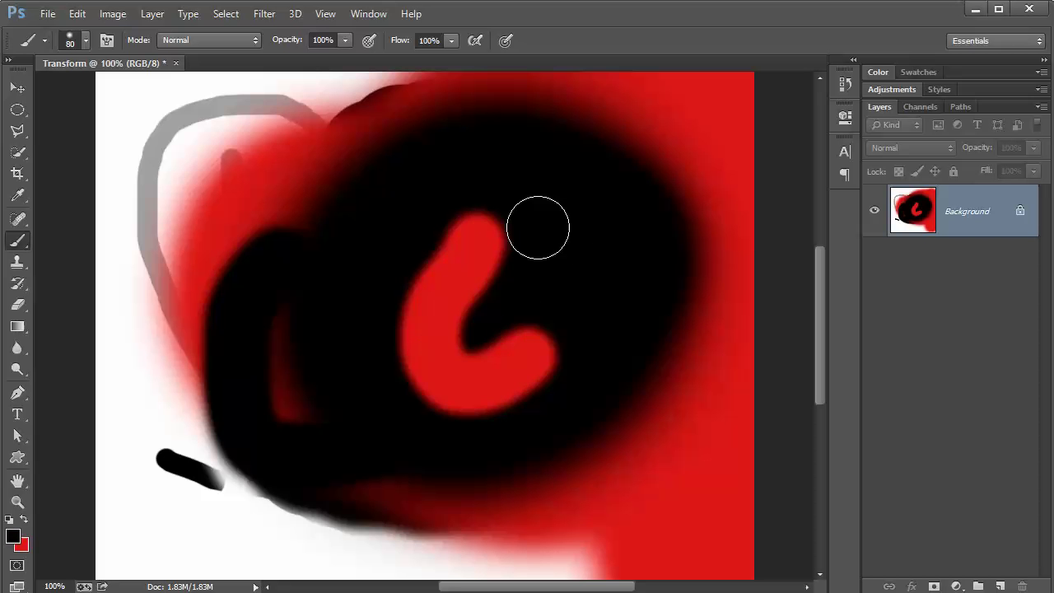
mouse_move(537, 228)
mouse_down()
mouse_move(437, 283)
mouse_move(529, 348)
mouse_up()
- Paint a long red stroke down the left side, then black strokes up the left and across the top
key(x)
mouse_move(218, 136)
mouse_down()
mouse_move(211, 376)
mouse_move(350, 539)
mouse_up()
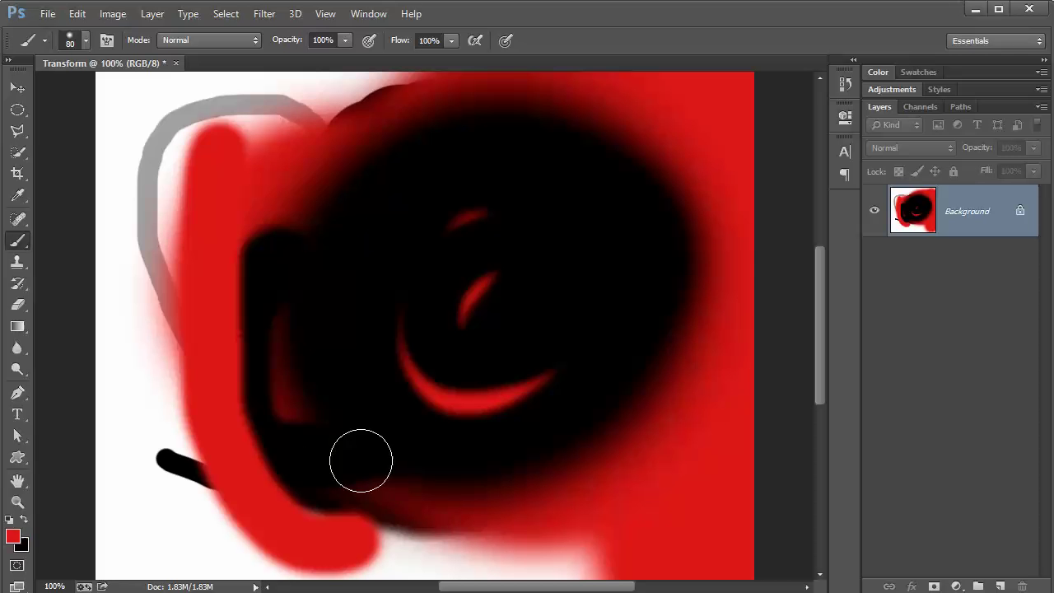
key(x)
mouse_move(288, 387)
mouse_down()
mouse_move(184, 341)
mouse_move(160, 117)
mouse_up()
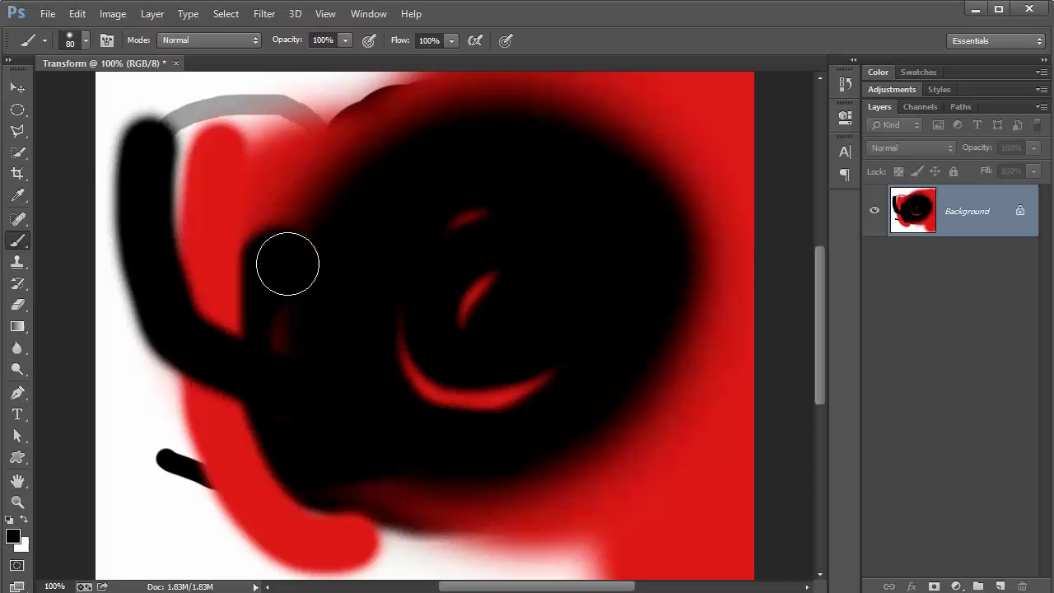
mouse_move(288, 263)
mouse_down()
mouse_move(254, 110)
mouse_move(404, 144)
mouse_up()
mouse_move(517, 301)
mouse_down()
mouse_move(688, 539)
mouse_move(533, 323)
mouse_move(410, 204)
mouse_move(317, 218)
mouse_move(371, 369)
mouse_move(532, 298)
mouse_move(633, 173)
mouse_move(670, 223)
mouse_move(536, 356)
mouse_up()
key(x)
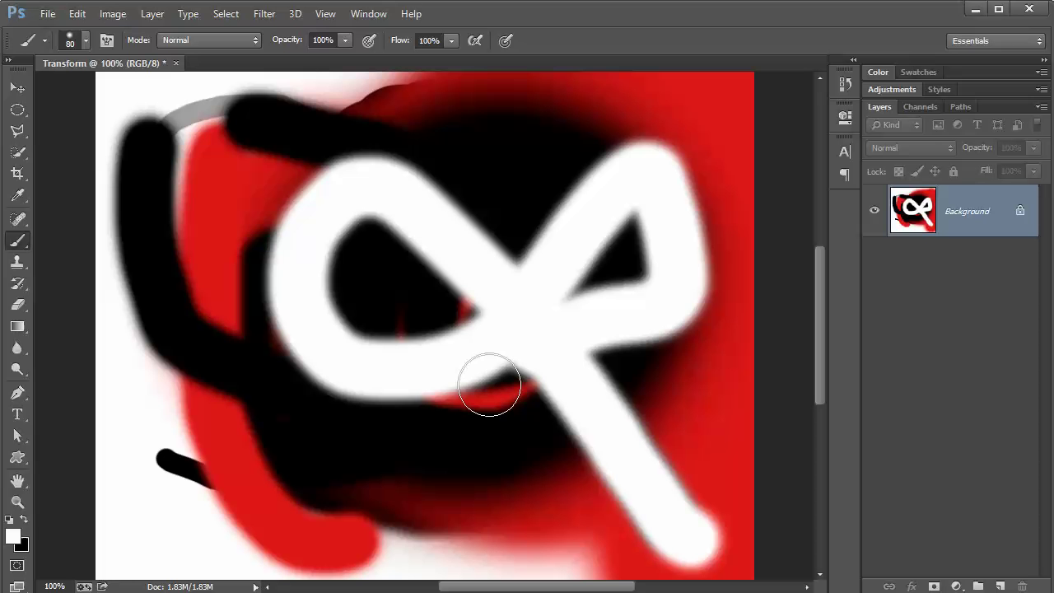